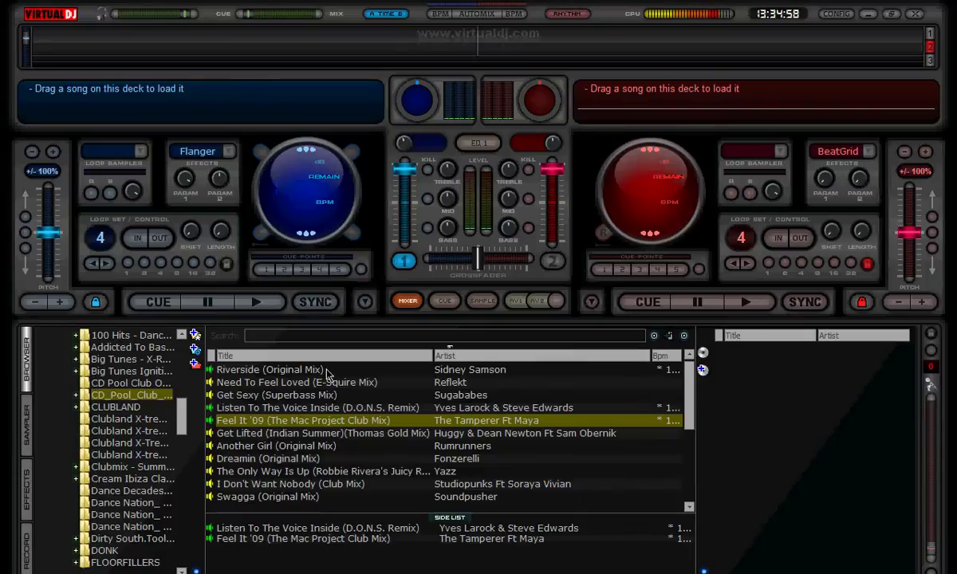
- Load Feel It '09 onto deck 1, preview it, and raise its tempo to 131.8 BPM
left_click_drag(185, 427, 178, 368)
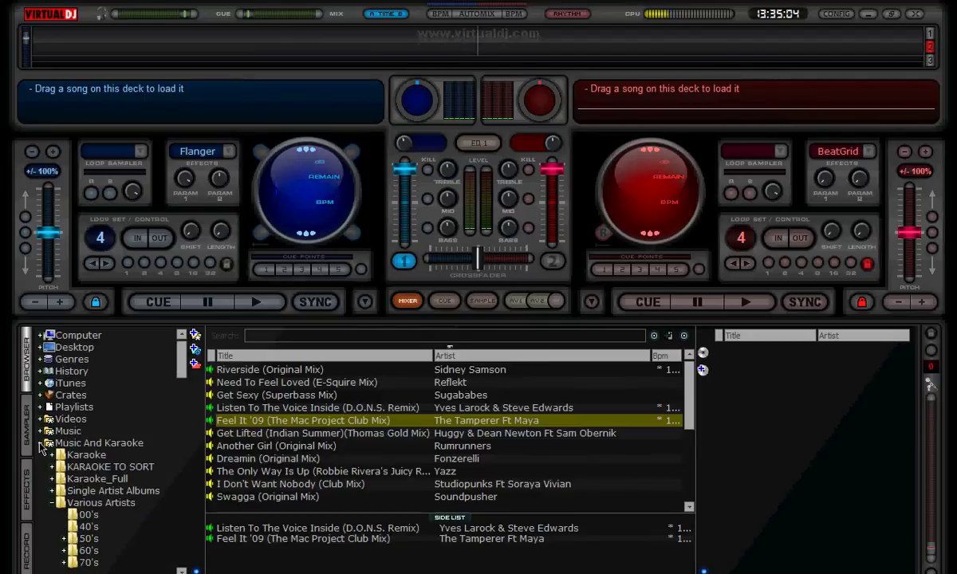
left_click_drag(172, 349, 171, 411)
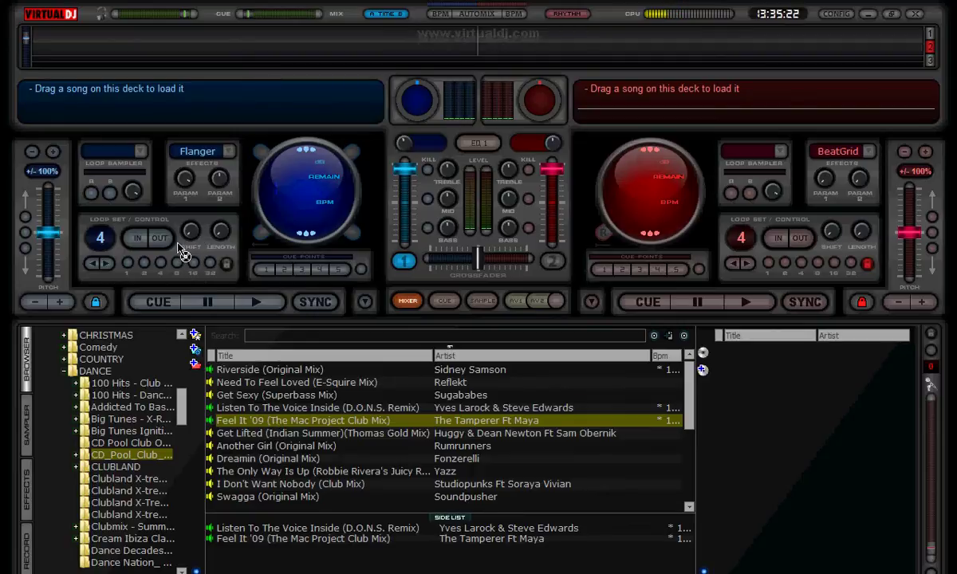
key("ctrl+Left")
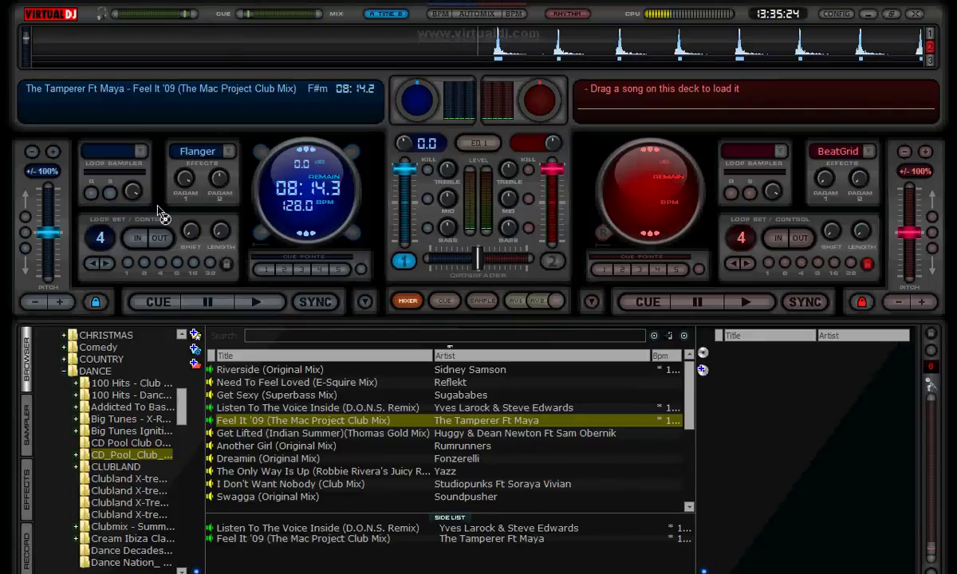
left_click(263, 308)
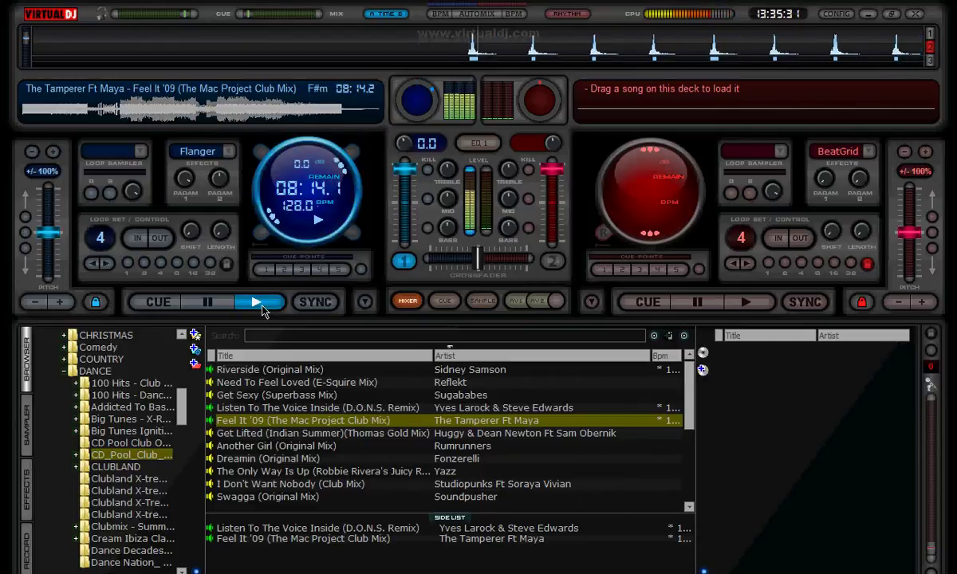
left_click(170, 307)
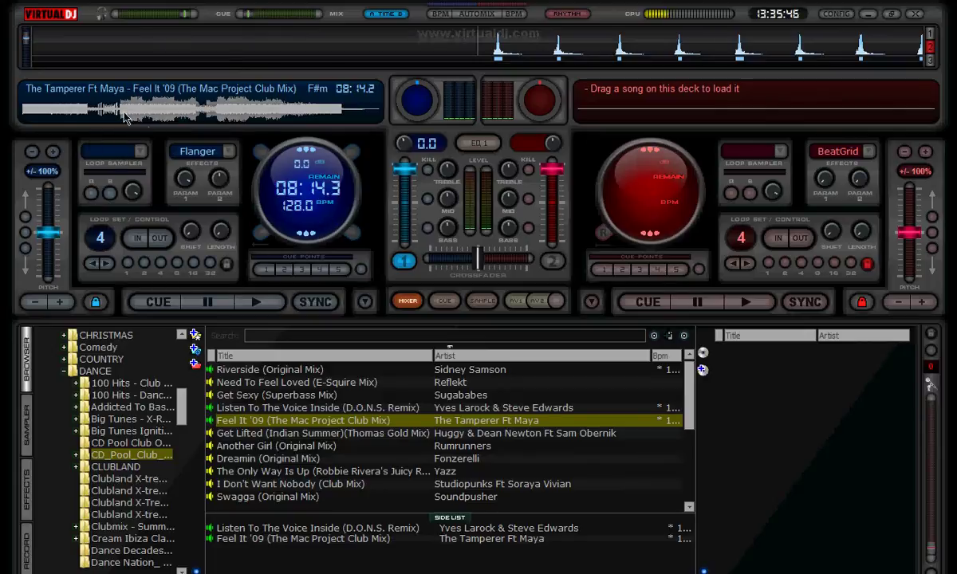
mouse_move(46, 232)
left_mouse_down()
mouse_move(46, 196)
mouse_move(44, 231)
left_mouse_up()
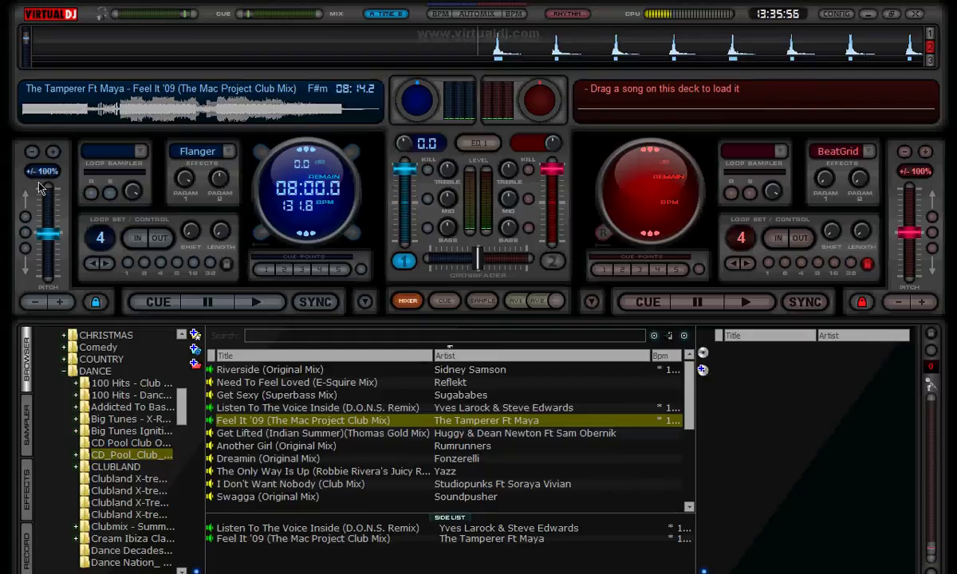
- Narrow deck 1's pitch range step by step from ±33% down to ±6%
left_click(32, 154)
left_click(32, 153)
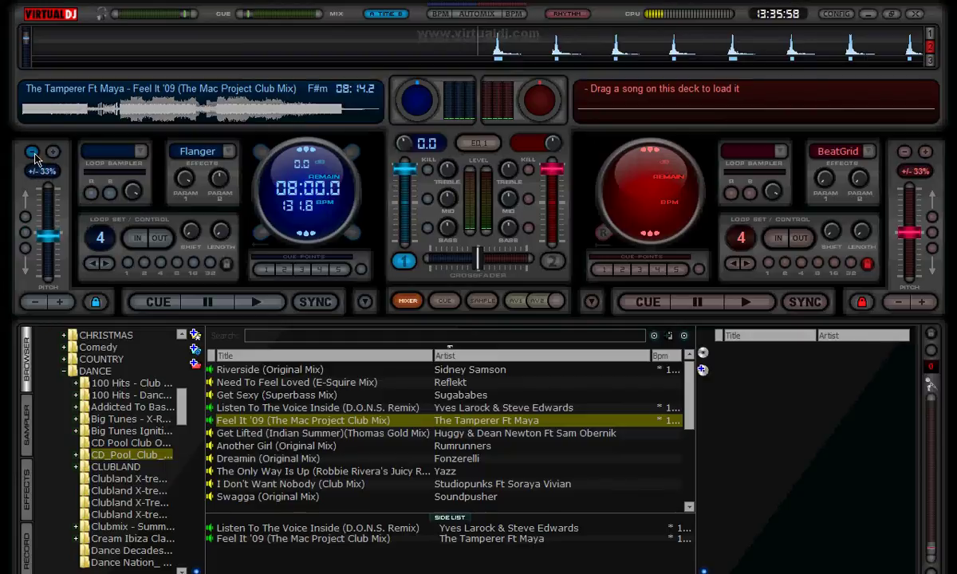
left_click(32, 154)
left_click(32, 153)
left_click(32, 153)
left_click(32, 153)
- Play deck 1 and bring its tempo back to 128.0 BPM with the pitch slider
mouse_move(47, 250)
left_mouse_down()
mouse_move(46, 223)
mouse_move(47, 232)
left_mouse_up()
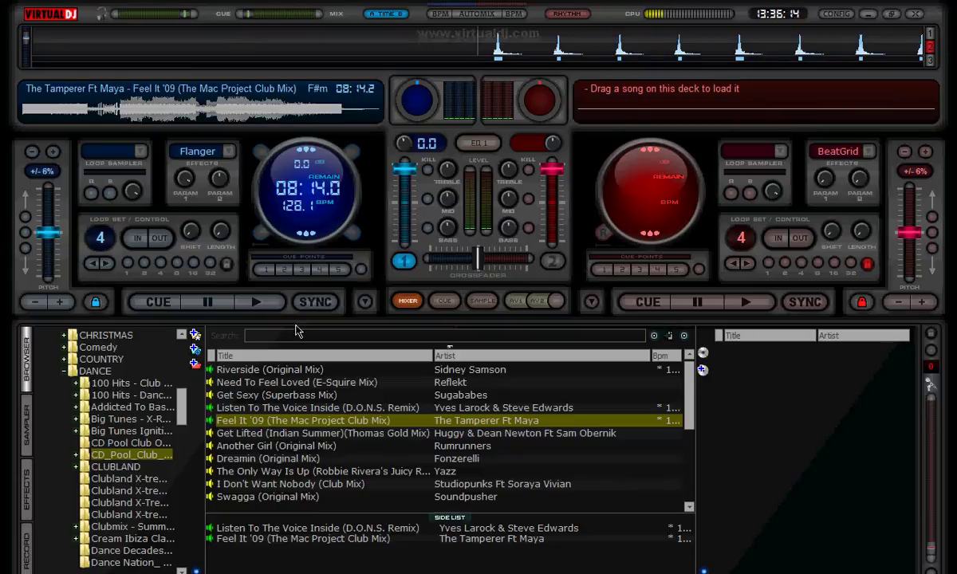
left_click(279, 306)
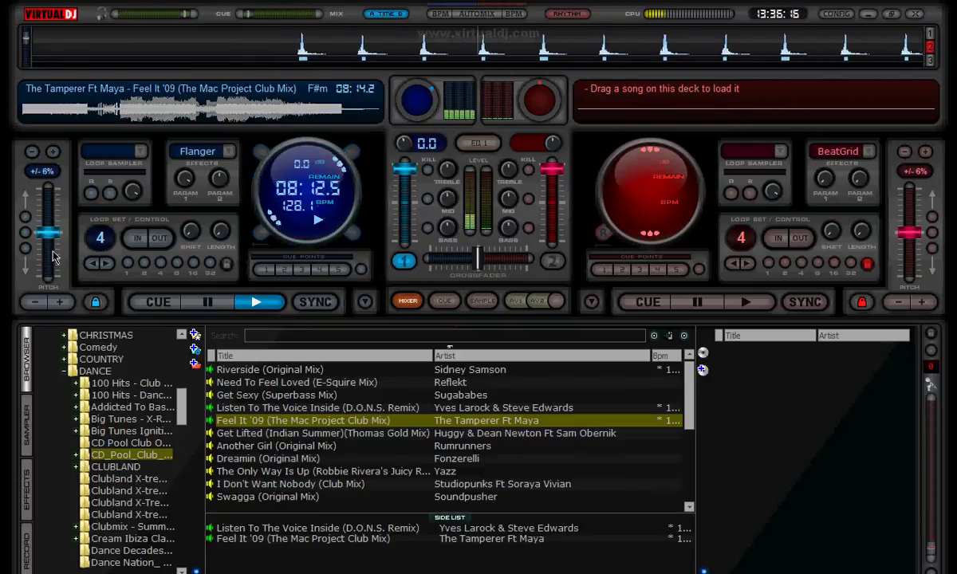
mouse_move(56, 232)
left_mouse_down()
mouse_move(50, 190)
mouse_move(47, 268)
mouse_move(46, 185)
mouse_move(46, 232)
left_mouse_up()
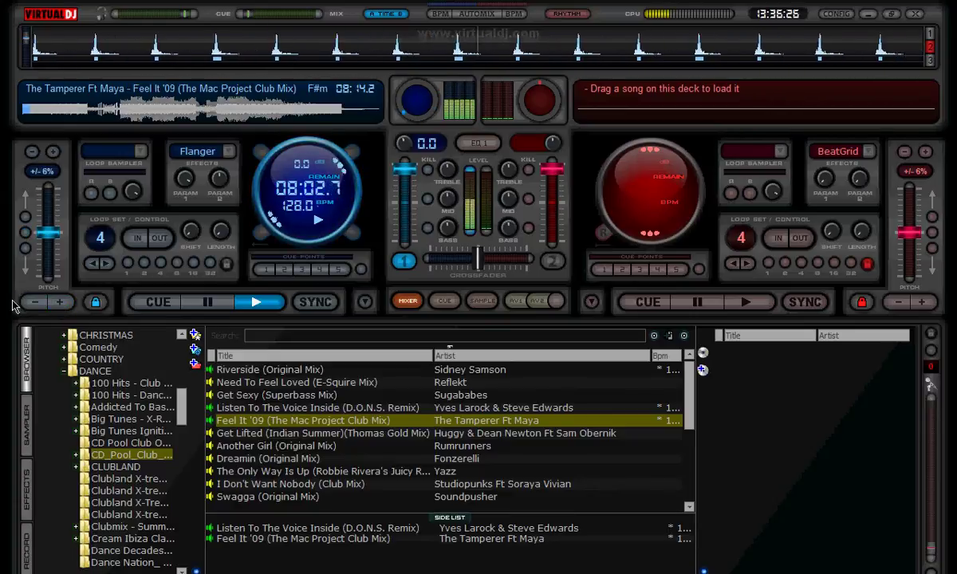
- Choose Loop Sampler slot 1, load Loop 1 while playing, then stop deck 1 at cue
left_click(154, 303)
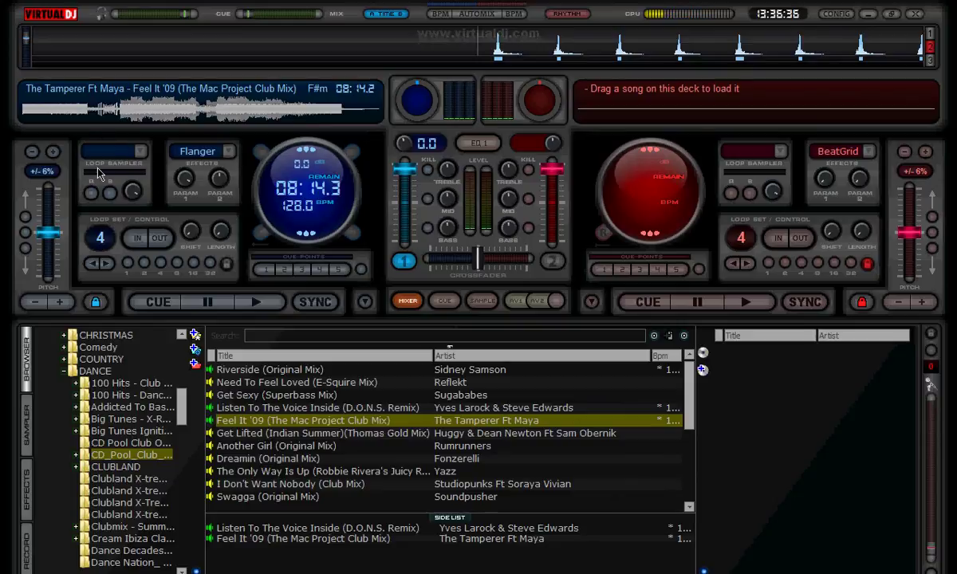
left_click(141, 152)
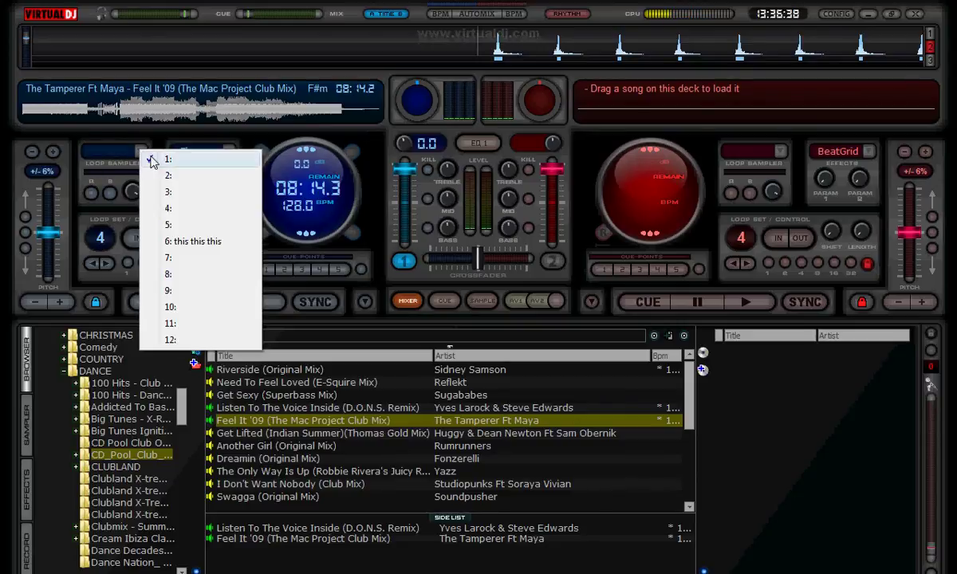
left_click(164, 159)
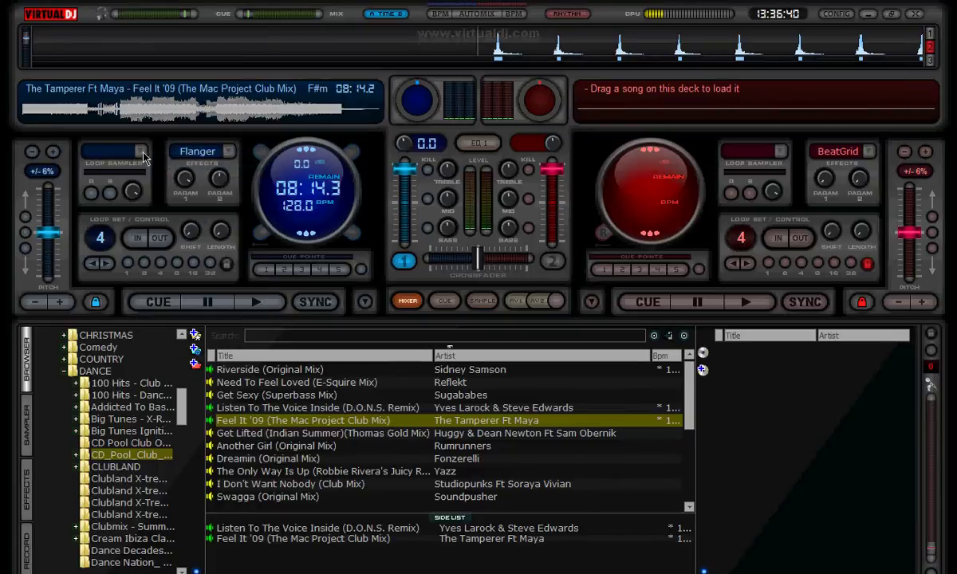
left_click(141, 150)
left_click(163, 154)
left_click(257, 303)
left_click(90, 194)
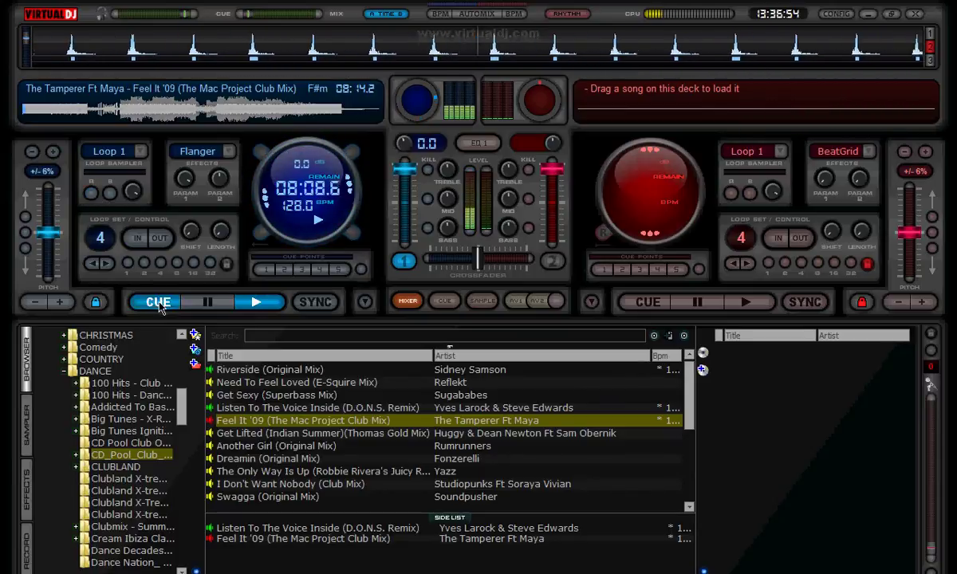
left_click(159, 304)
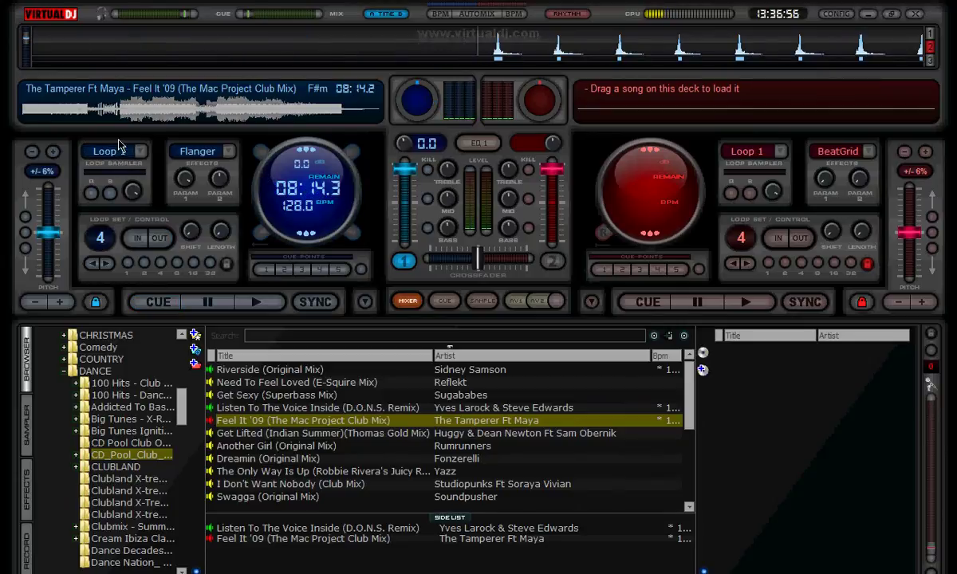
- Browse deck 1's effects list and keep Flanger as the selected effect
left_click(228, 155)
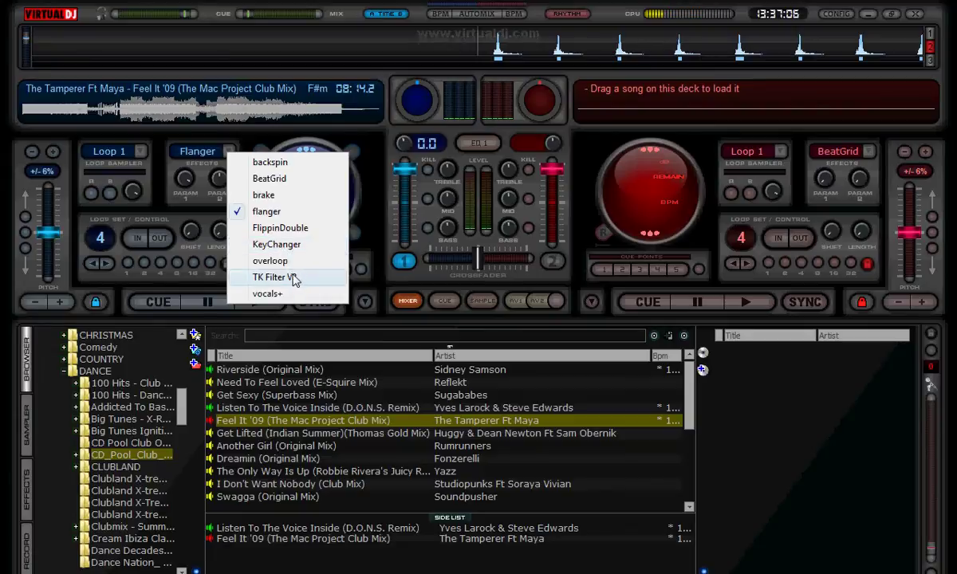
left_click(206, 206)
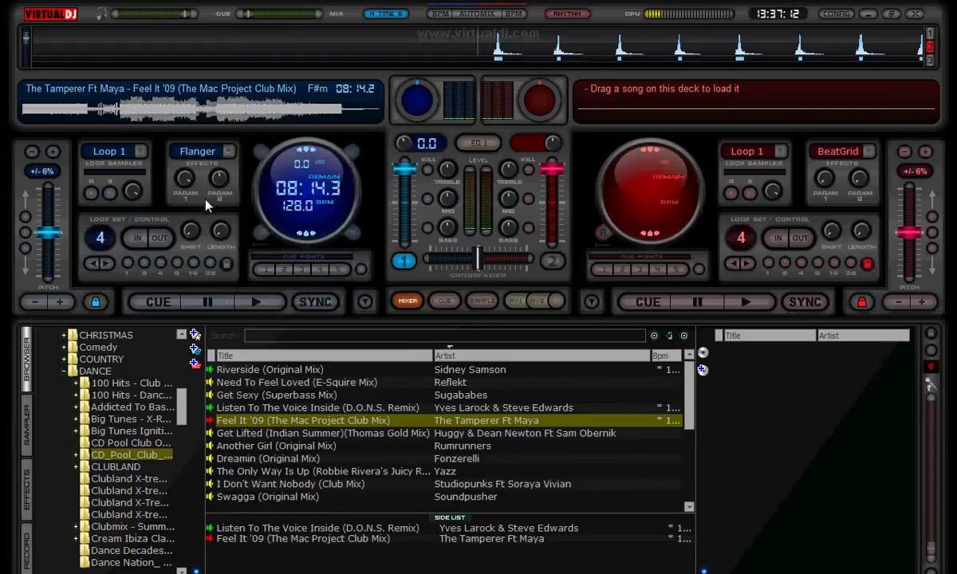
left_click(228, 154)
left_click(198, 146)
- Play deck 1, switch the Flanger on and off, then stop at the track start
left_click(255, 302)
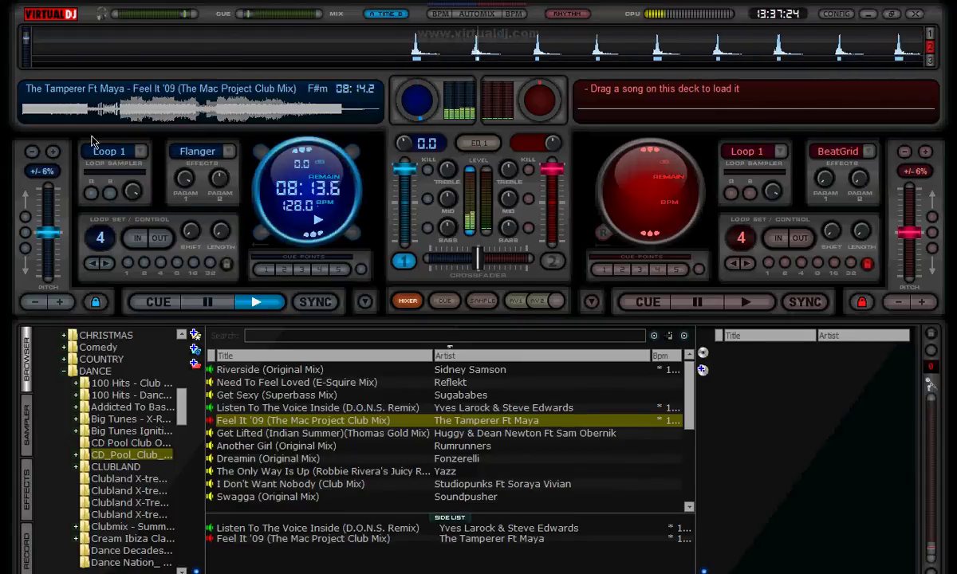
left_click(198, 150)
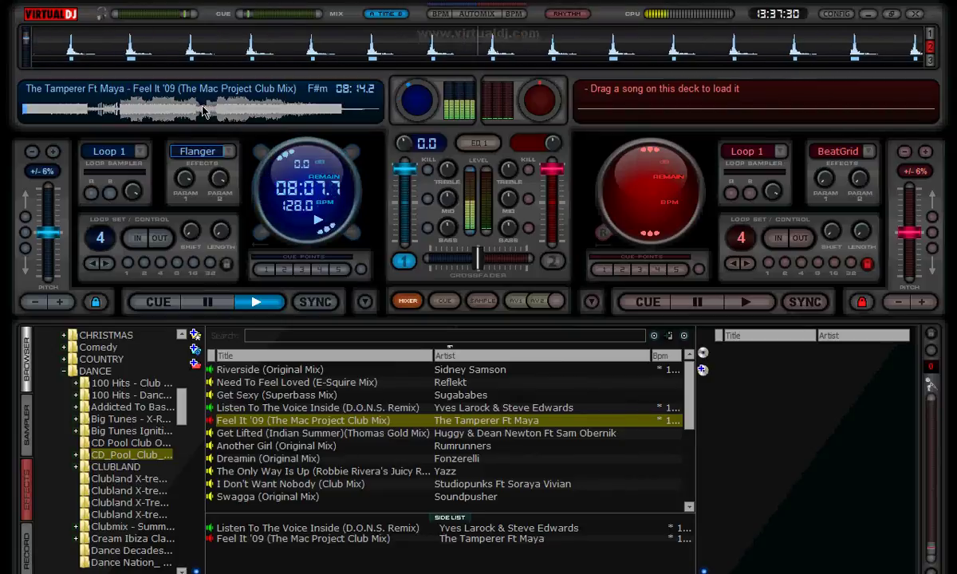
left_click(207, 154)
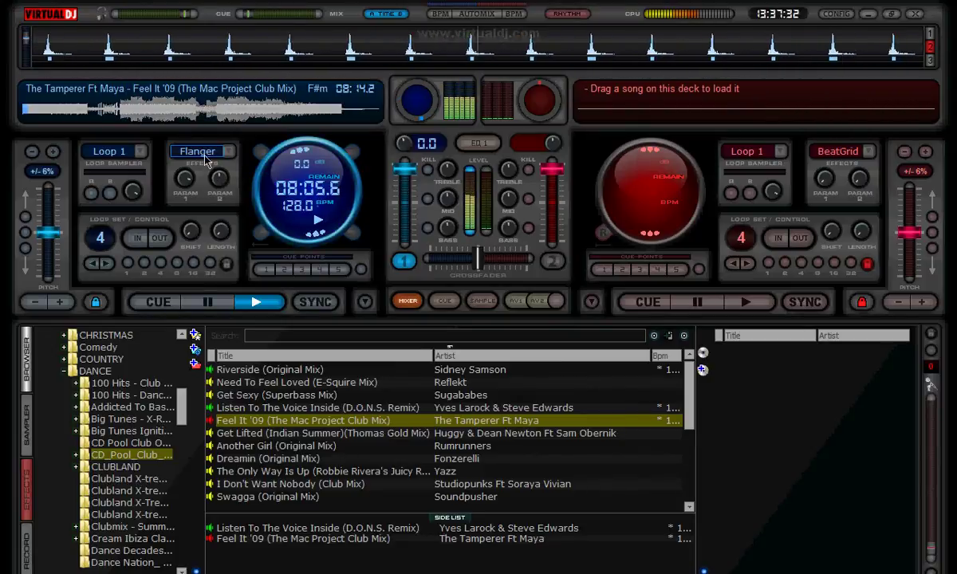
left_click(163, 301)
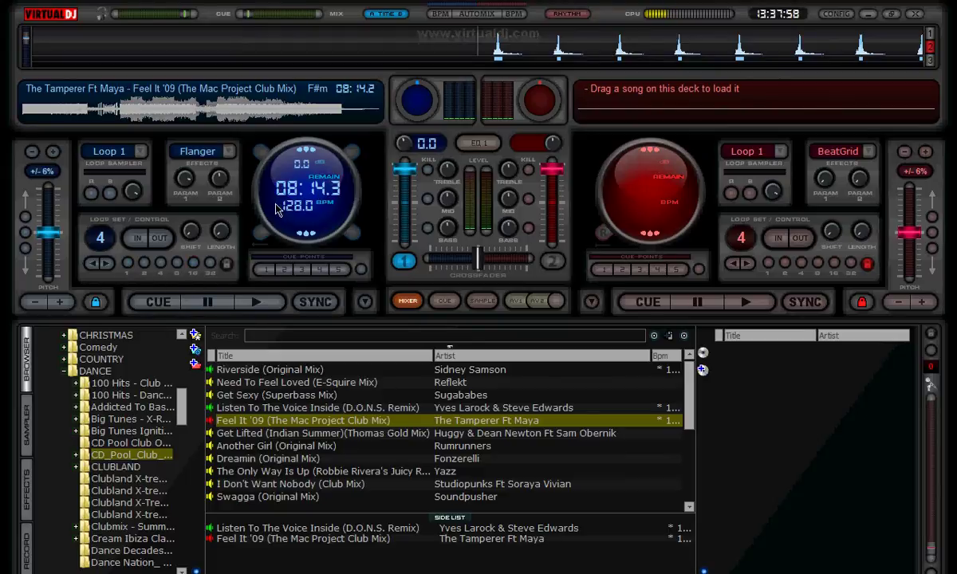
- Scratch to the start, set a cue point there, toggle the 4-beat loop, and replay from cue
left_click_drag(302, 157, 289, 239)
left_click(148, 301)
left_click(160, 263)
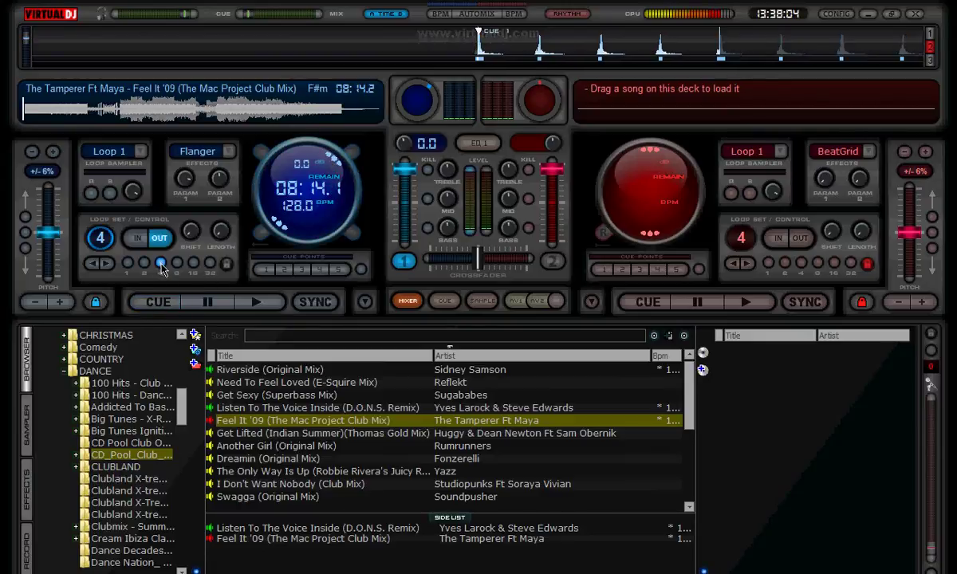
left_click(141, 239)
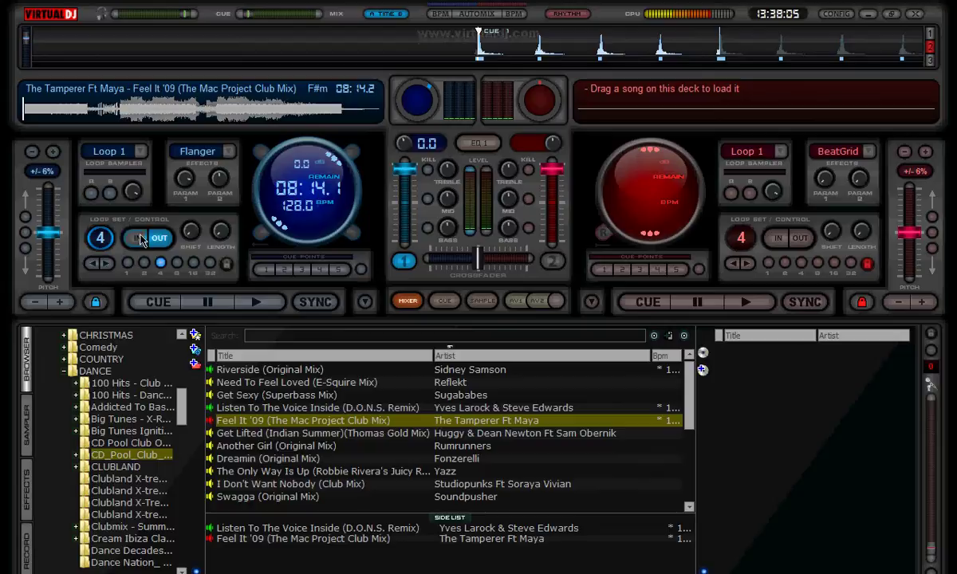
left_click(269, 301)
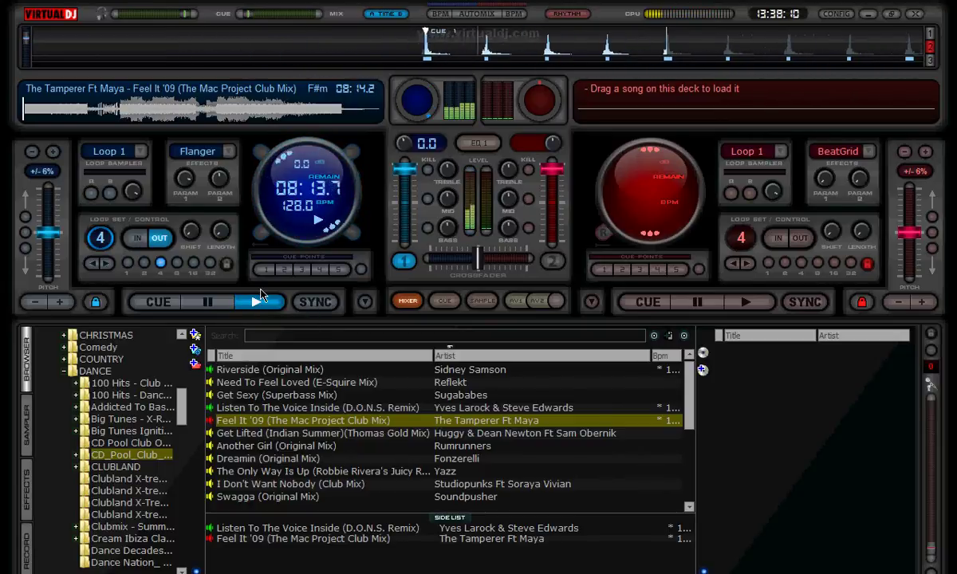
left_click(154, 310)
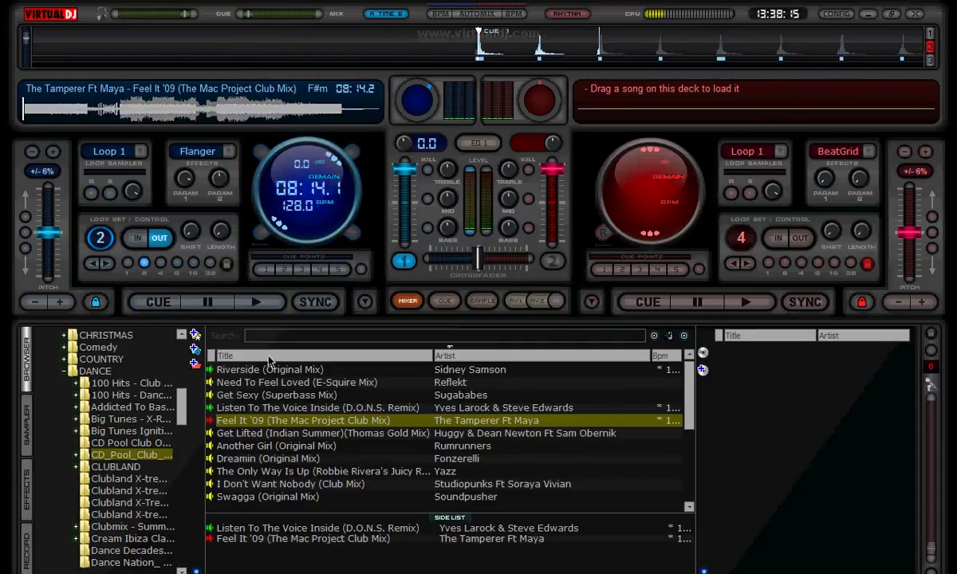
left_click(255, 308)
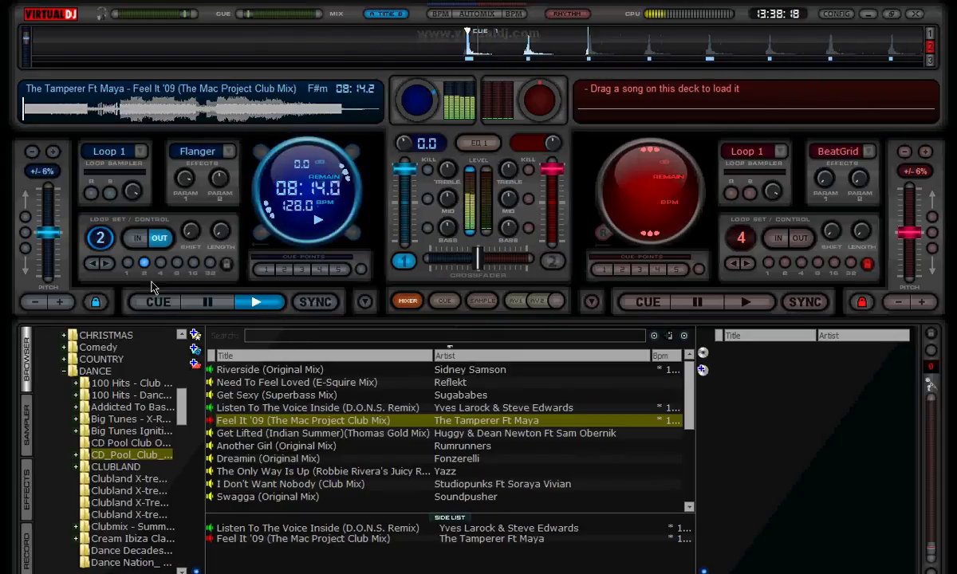
- Shorten the loop length through 1, 1/2, 1/4 to 1/8 beat, then select 4
left_click(128, 262)
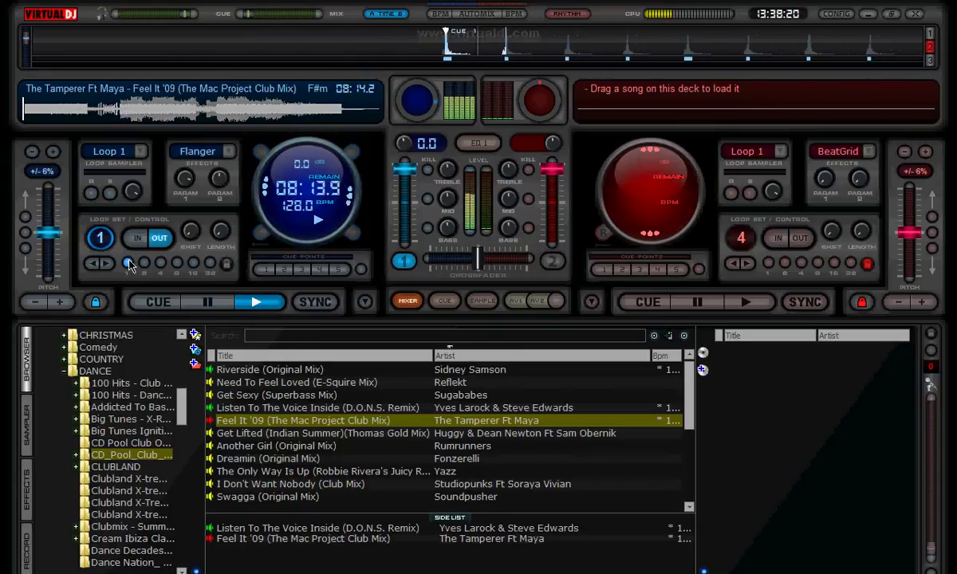
left_click(92, 270)
left_click(91, 266)
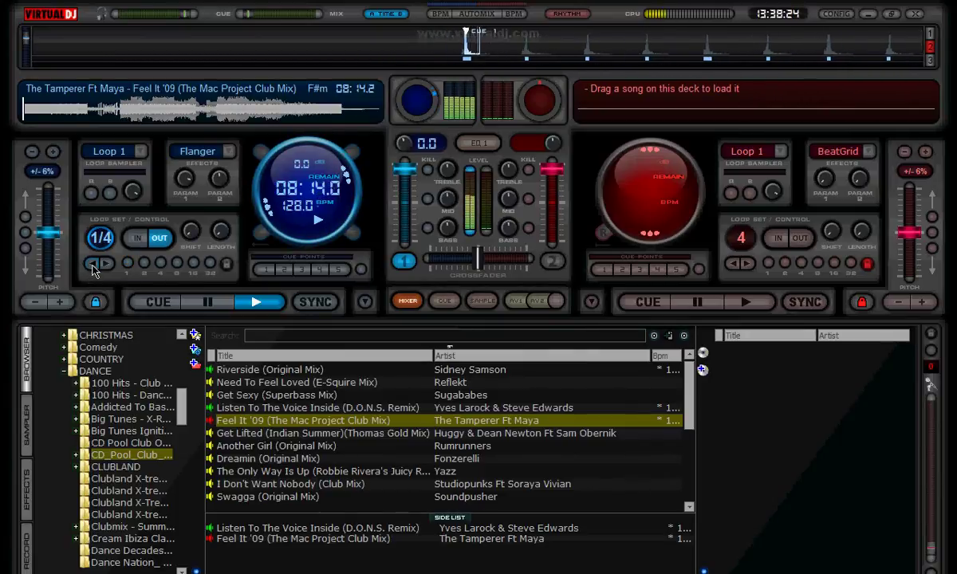
left_click(94, 266)
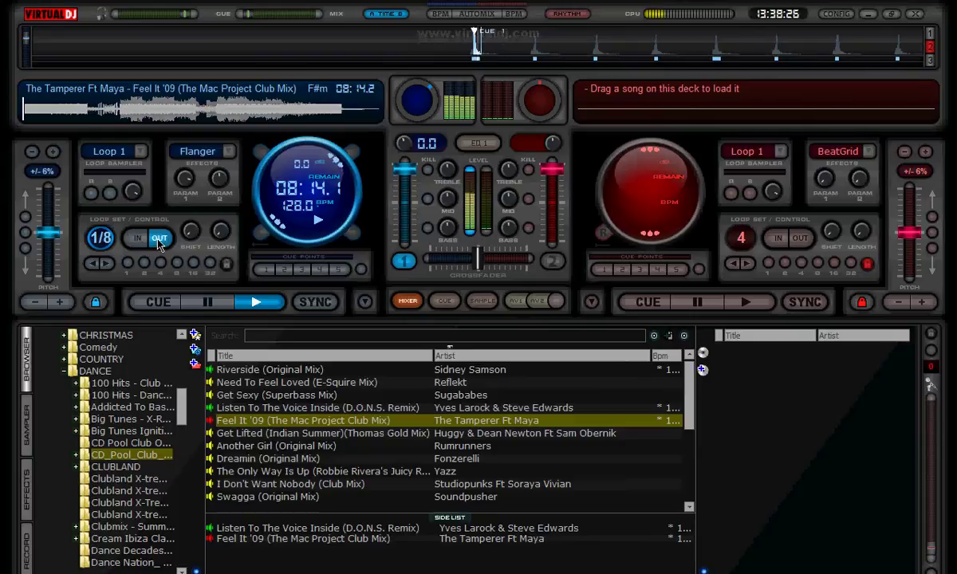
left_click(160, 264)
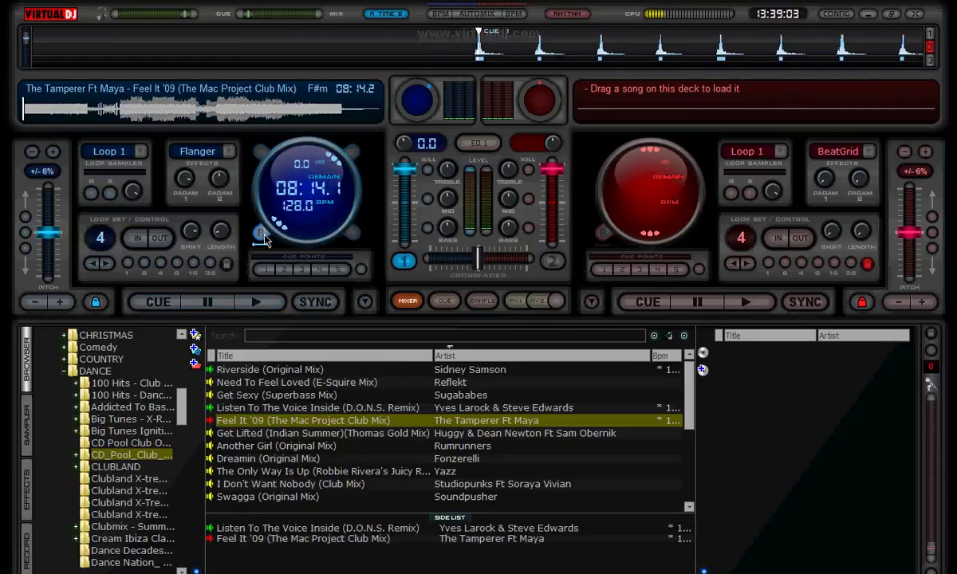
- Preview deck 1, toggle its key lock, and widen the pitch range to ±20%
left_click(255, 301)
left_click(170, 297)
left_click(96, 302)
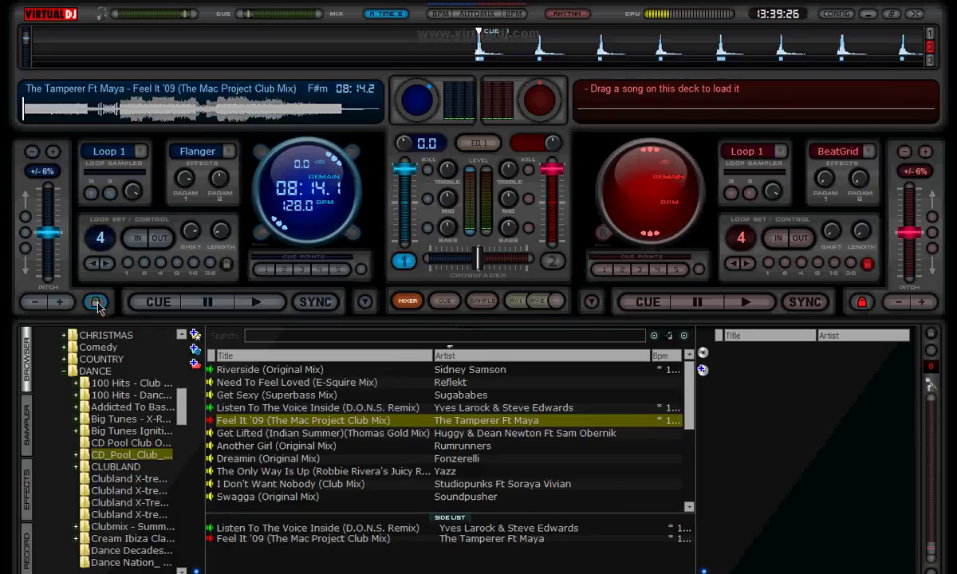
left_click(52, 154)
left_click(53, 153)
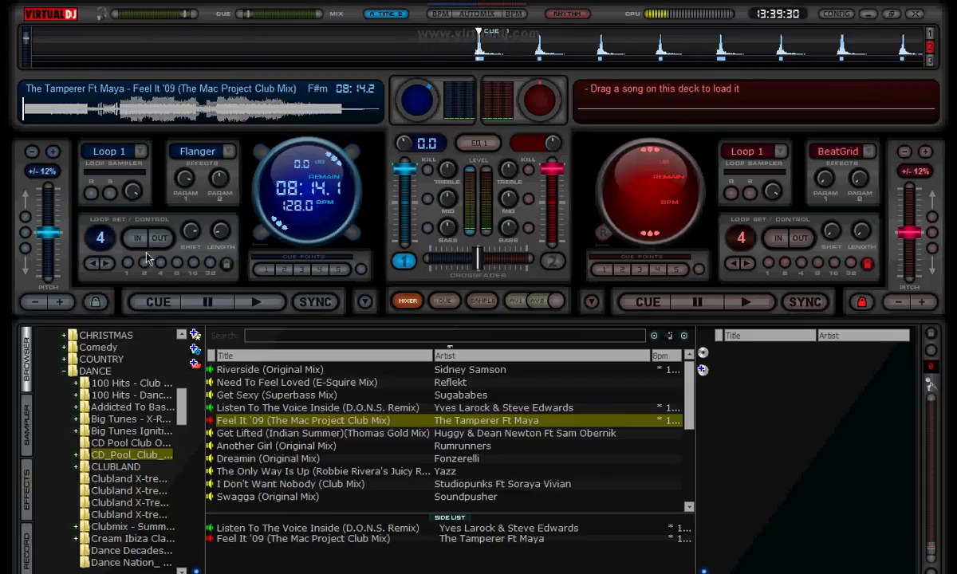
- Play deck 1, slow it by 20% to 102.4 BPM, then stop at the cue point
left_click(255, 301)
left_click(42, 265)
left_click_drag(42, 266, 46, 233)
left_click(144, 299)
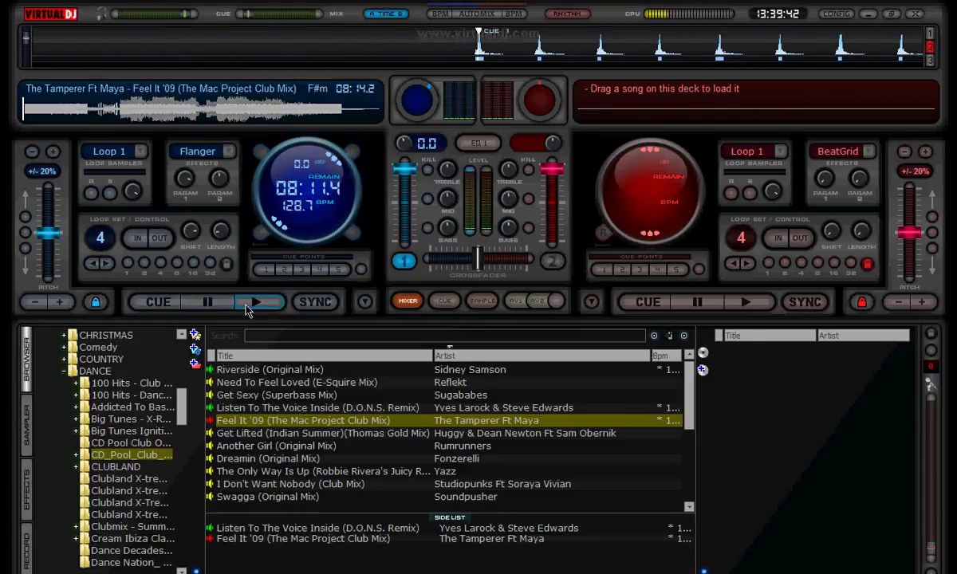
- Replay at maximum pitch, return to normal, slow to 102.4 BPM, then unload Feel It '09
key("space")
mouse_move(56, 232)
left_mouse_down()
mouse_move(47, 271)
mouse_move(48, 205)
mouse_move(35, 187)
mouse_move(48, 232)
left_mouse_up()
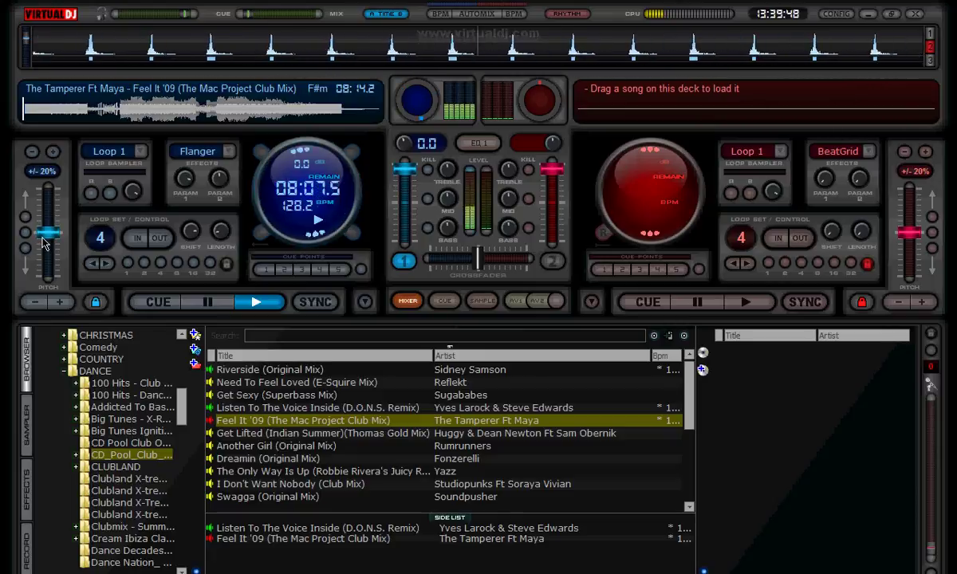
left_click(171, 305)
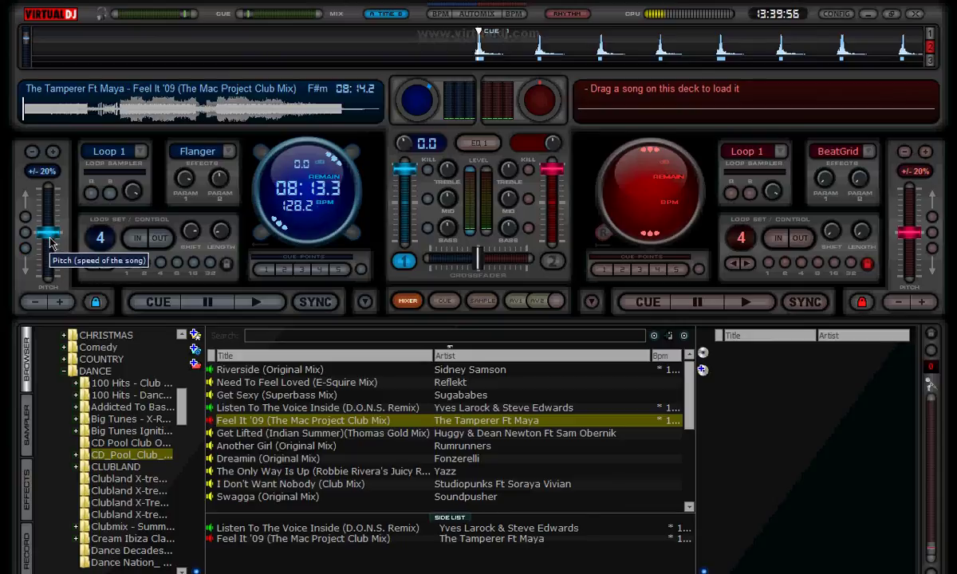
mouse_move(51, 232)
left_mouse_down()
mouse_move(53, 191)
mouse_move(47, 242)
left_mouse_up()
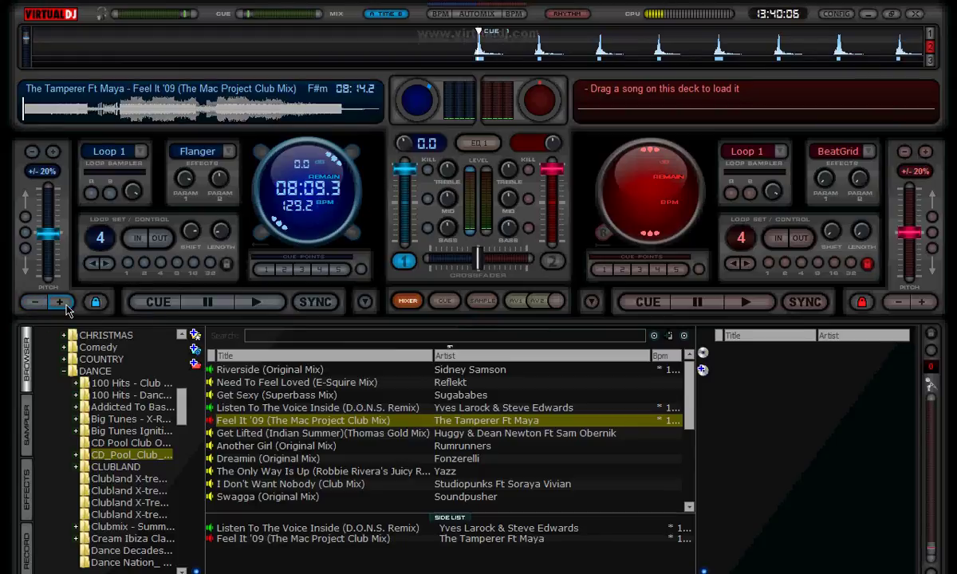
left_click(365, 308)
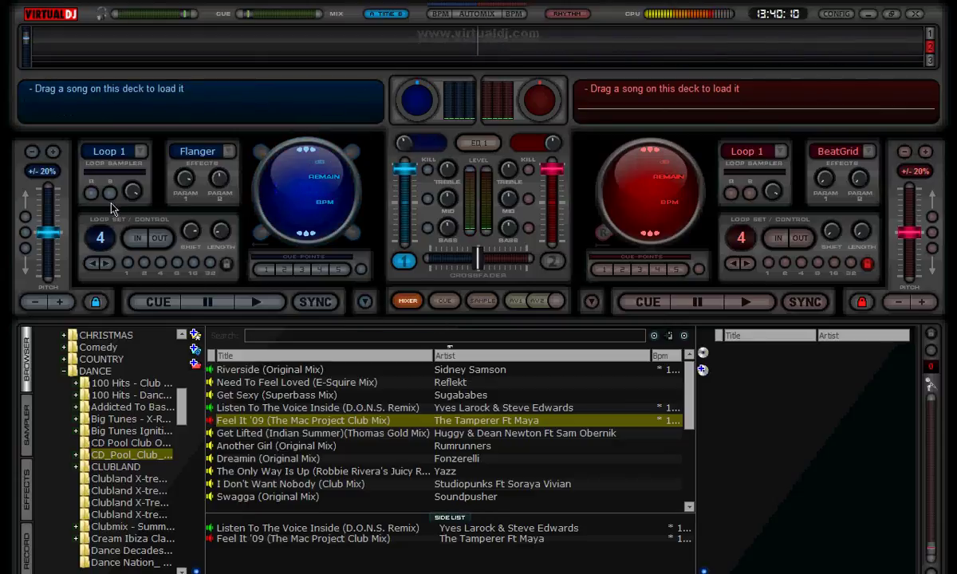